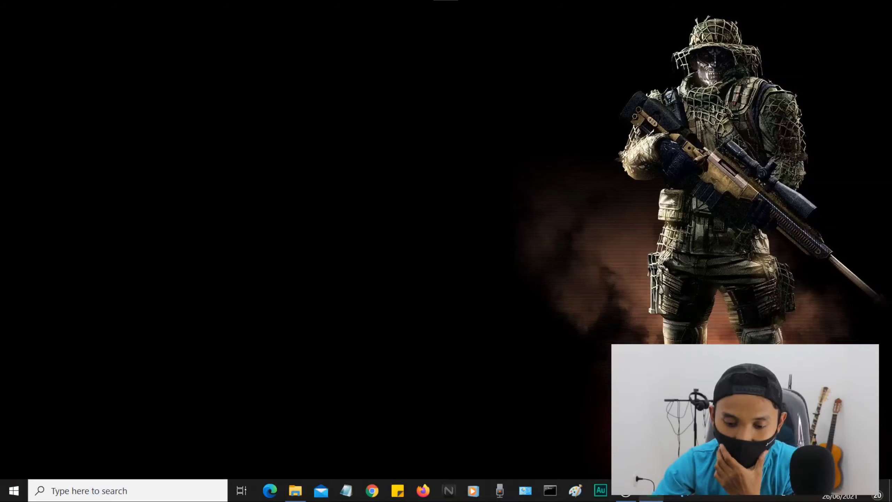
# Switch to the Excel workbook Book1 with the BIODATA label list.
pyautogui.hotkey('alt', 'Tab')
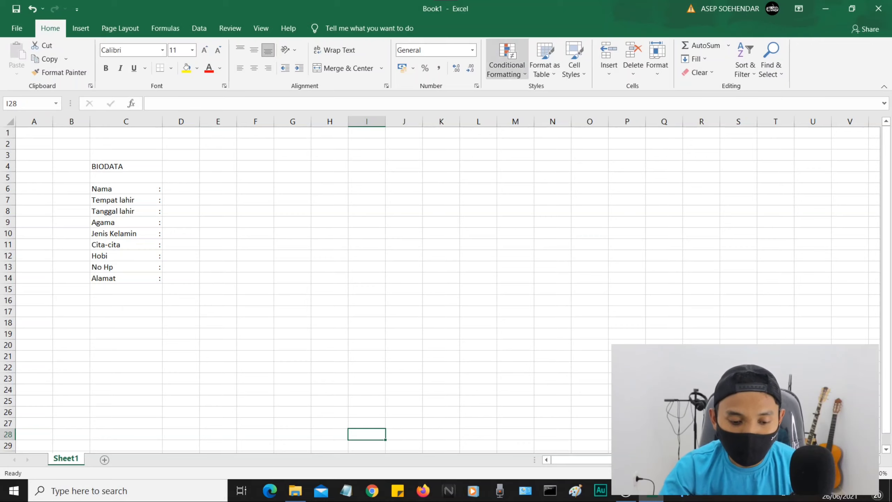
# Insert a new blank worksheet, Sheet2, and select cell C5 for the title.
pyautogui.hotkey('shift', 'F11')
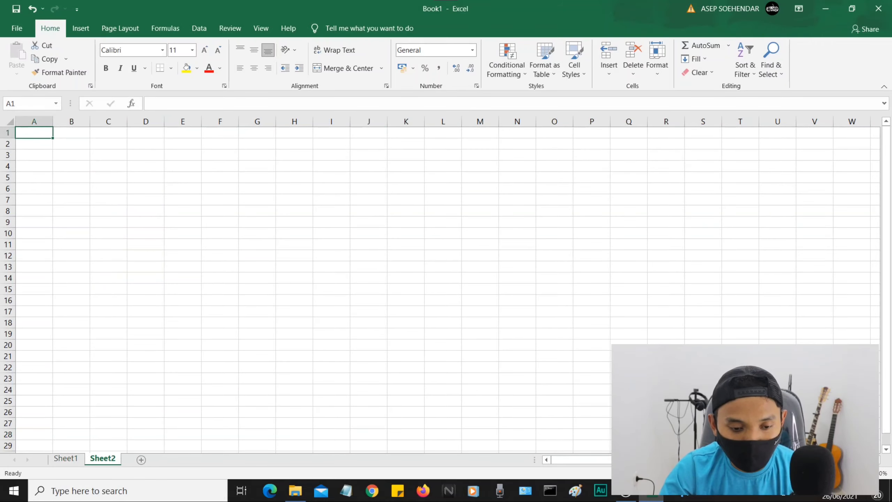
pyautogui.click(108, 177)
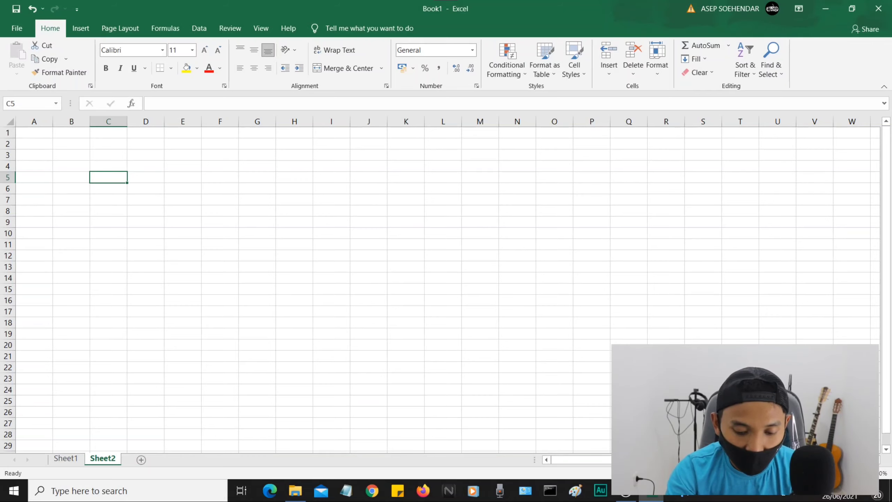
# Enter BIODATA in C5, then Nama, Tempat Lahir, Tanggal Lahir, Jenis Kelamin in C7:C10.
pyautogui.write('BIODATA')
pyautogui.press('Return')
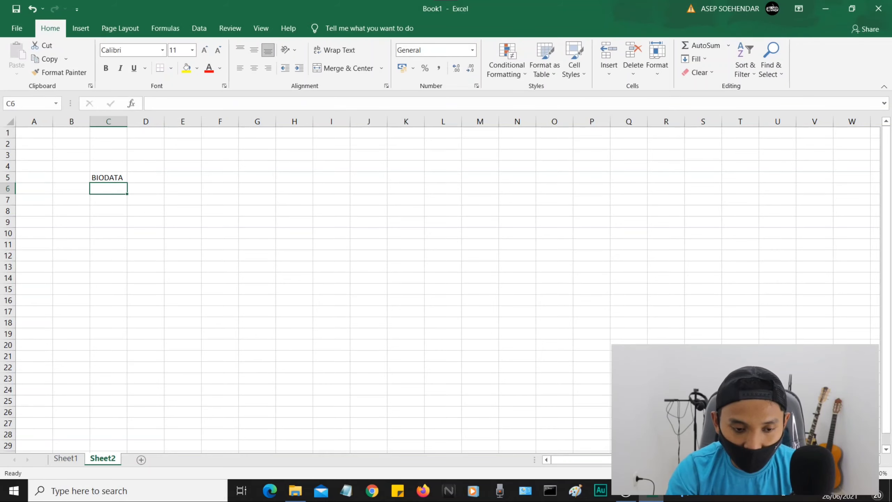
pyautogui.press('Return')
pyautogui.write('Nam')
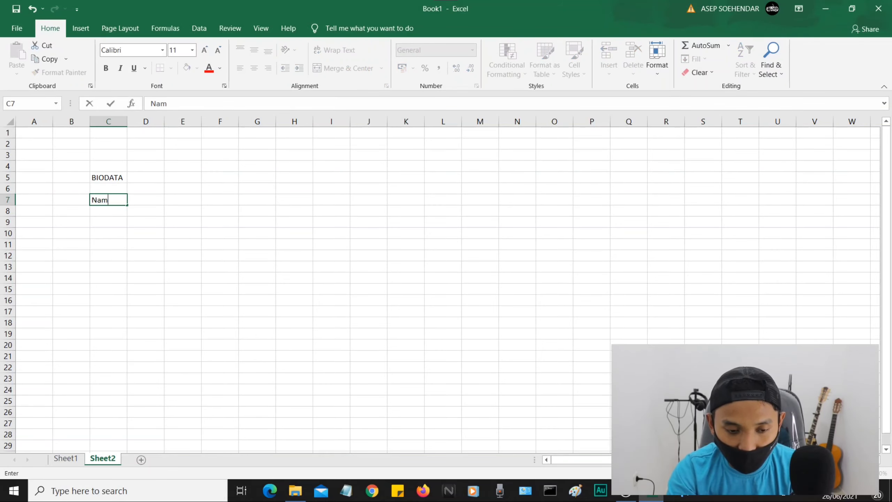
pyautogui.write('a')
pyautogui.press('Return')
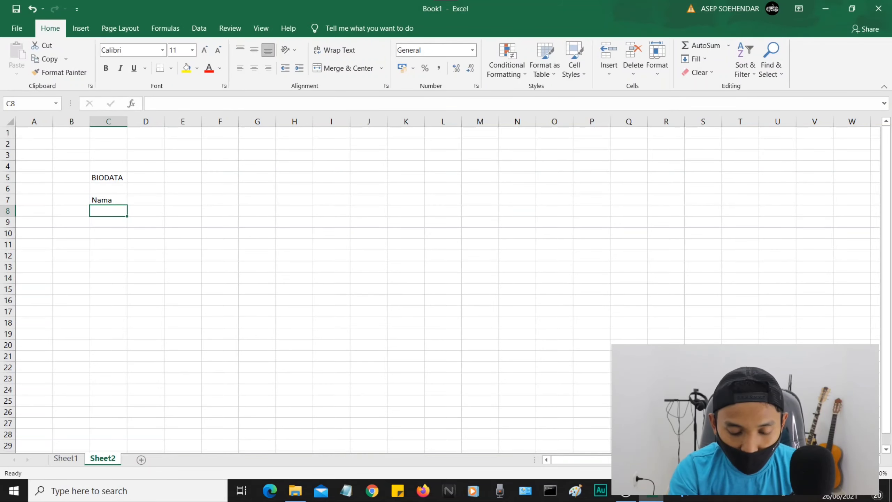
pyautogui.write('Tempat')
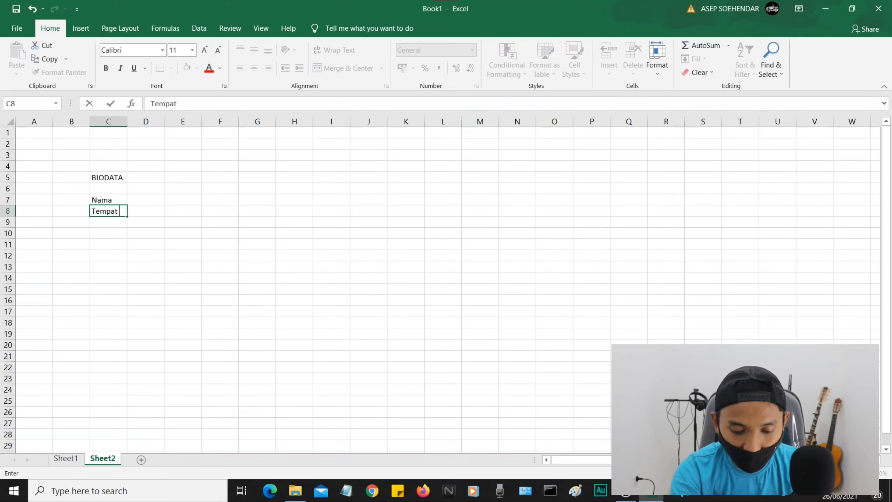
pyautogui.write(' Lahir')
pyautogui.press('Return')
pyautogui.write('Ta')
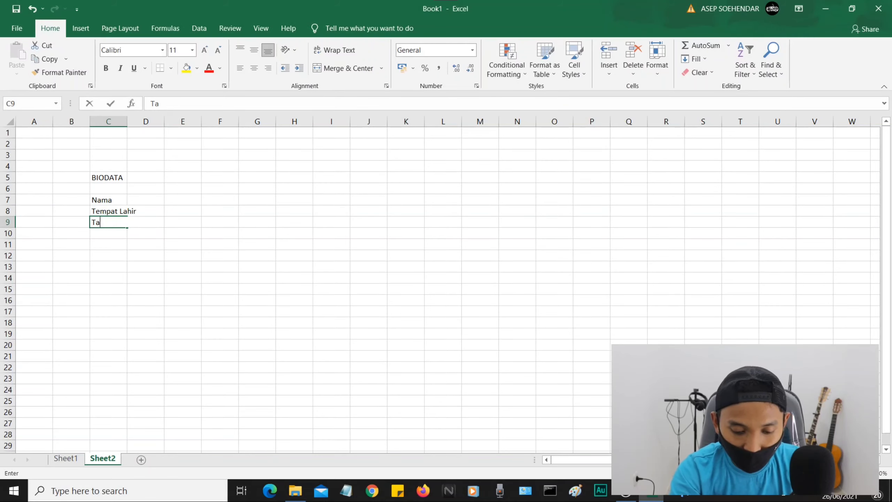
pyautogui.write('nggal LAh')
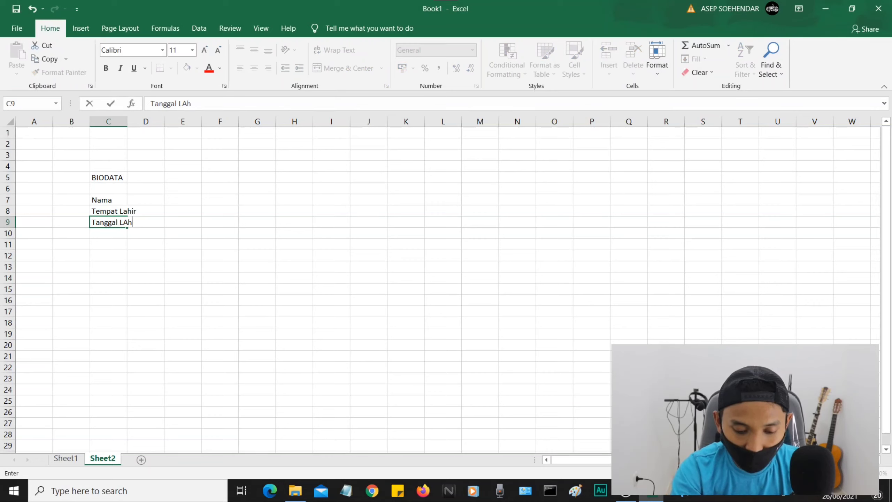
pyautogui.write('ir')
pyautogui.press('Return')
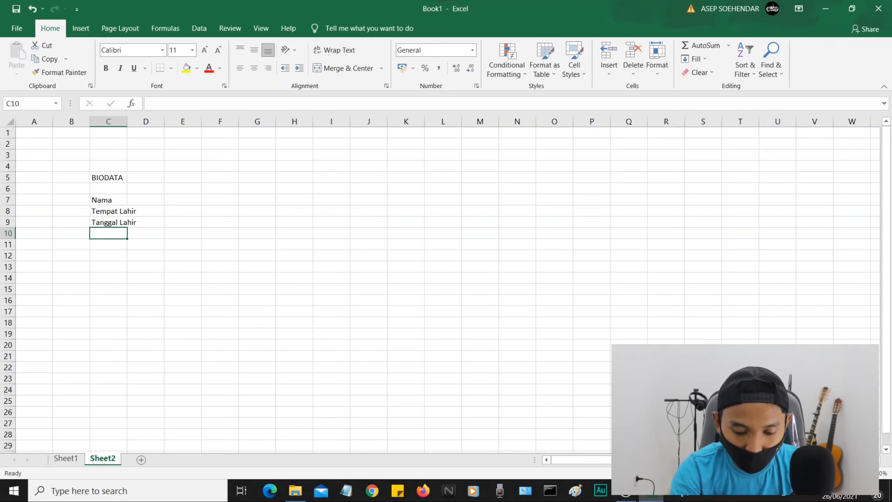
pyautogui.write('Jenis Kelami')
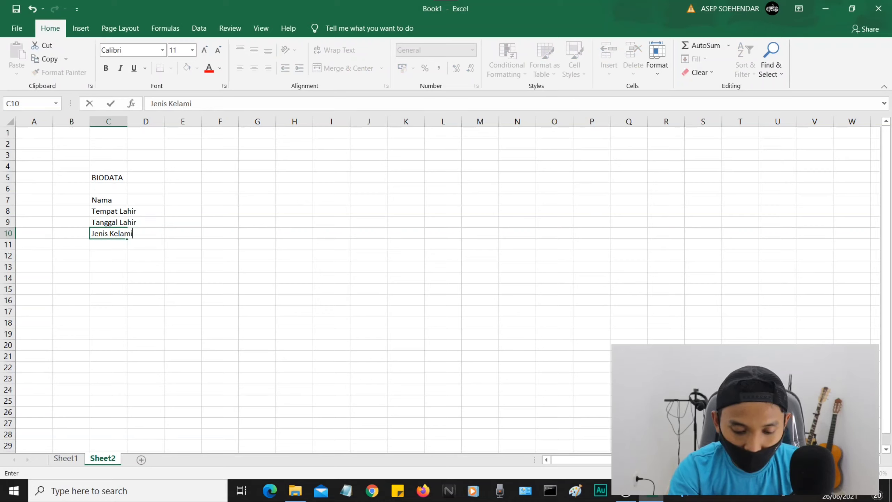
pyautogui.write('n')
pyautogui.press('Return')
# Enter Agama, Cita-cita, Hobi, Tinggi Badan and Berat Badan in C11:C15.
pyautogui.write('Agama')
pyautogui.hotkey('ctrl', 'Return')
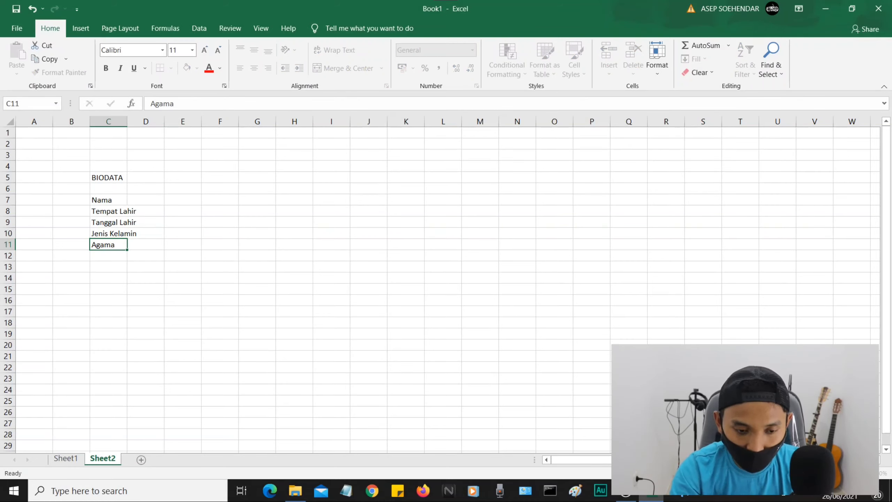
pyautogui.press('Return')
pyautogui.write('C')
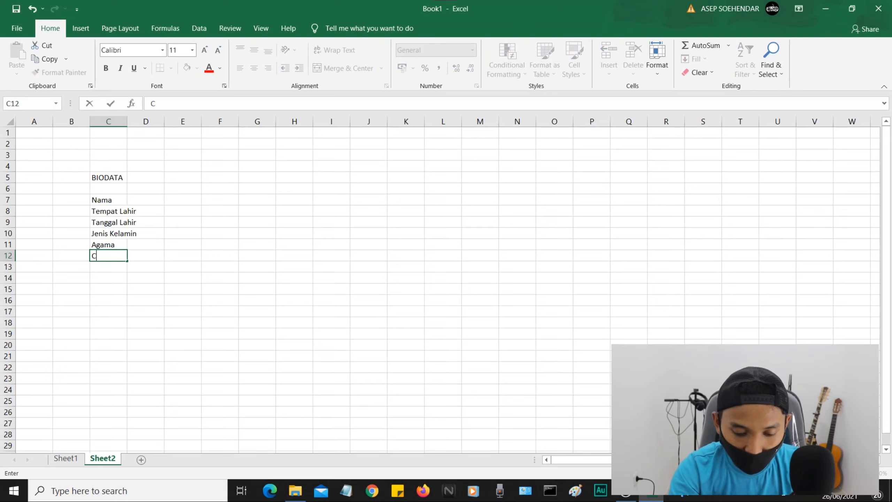
pyautogui.write('ita-cita')
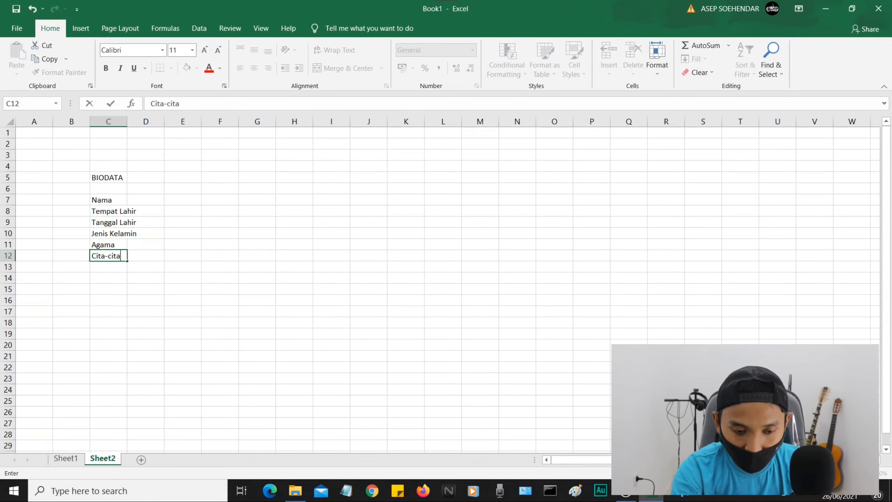
pyautogui.press('Return')
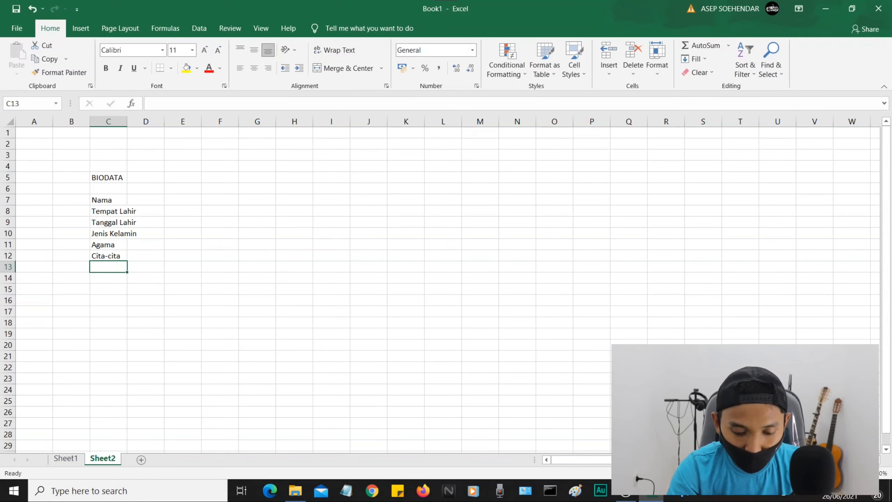
pyautogui.write('Hobi')
pyautogui.press('Return')
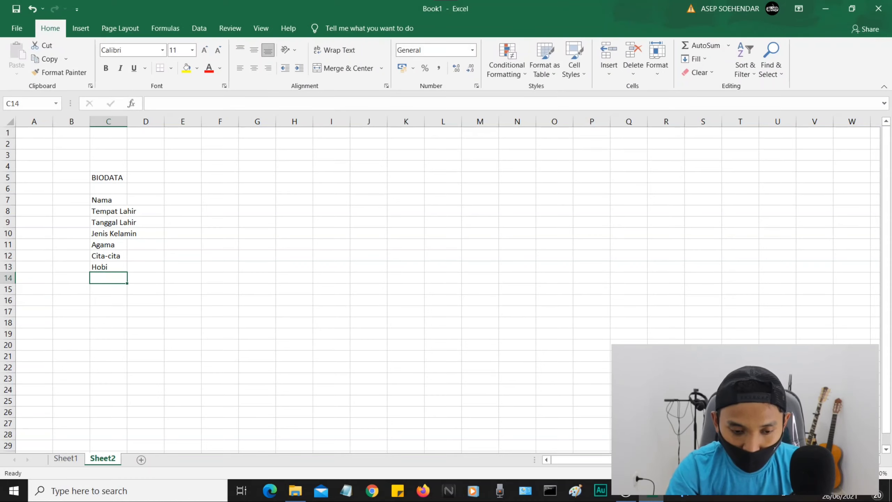
pyautogui.write('TIngg')
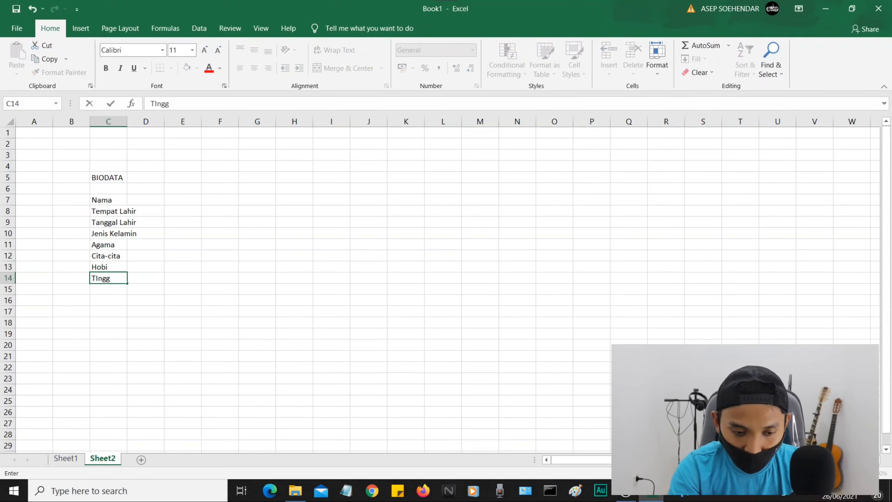
pyautogui.write('i ')
pyautogui.write('Badan')
pyautogui.press('Return')
pyautogui.write('Berat Badan')
pyautogui.press('Return')
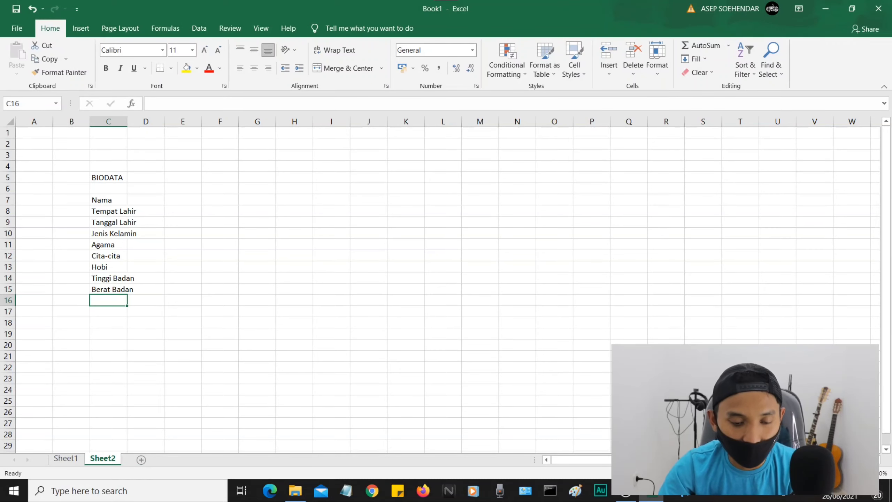
# Widen column C beyond its longest label and select the labels C7:C15.
pyautogui.doubleClick(127, 122)
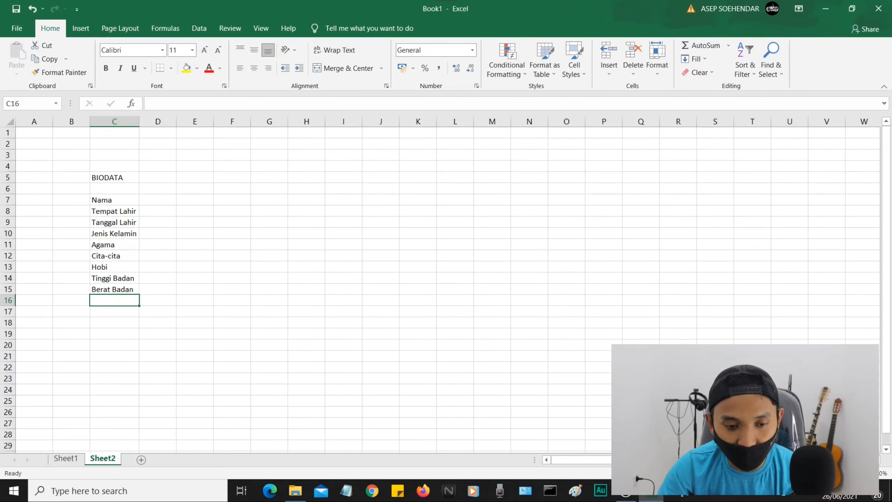
pyautogui.moveTo(139, 121); pyautogui.dragTo(170, 121)
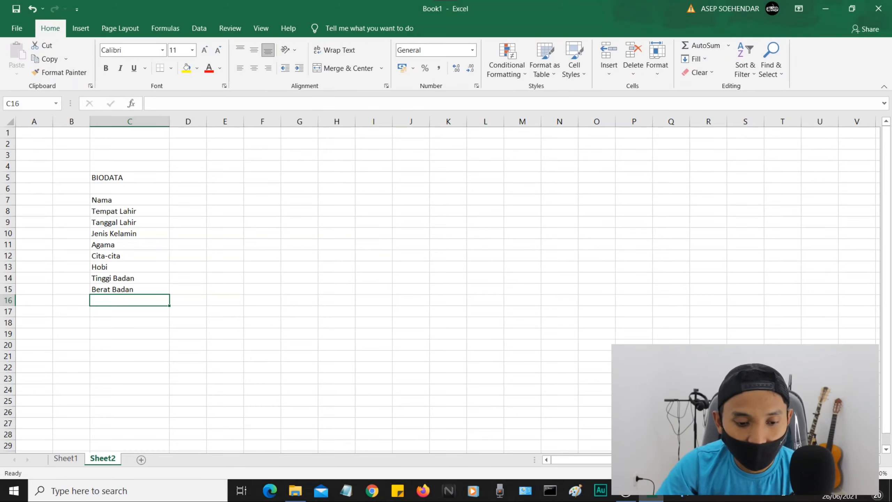
pyautogui.moveTo(105, 200); pyautogui.dragTo(113, 289)
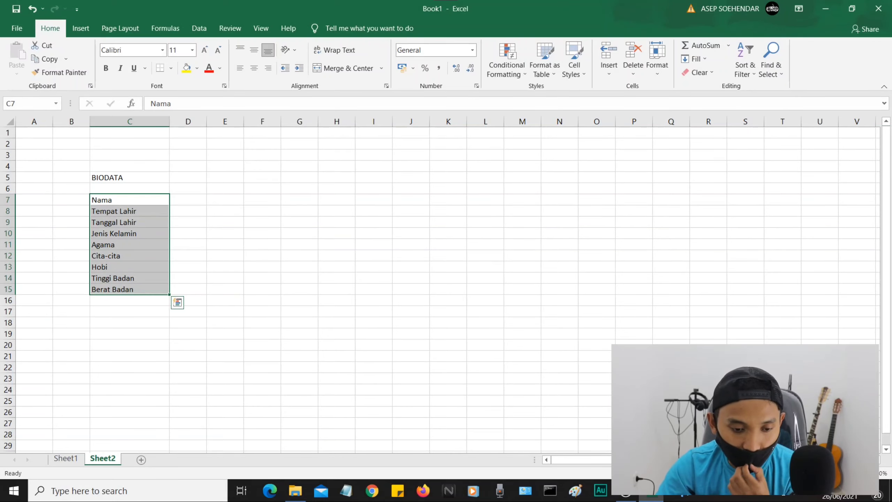
# Give C7:C15 the custom number format @ * ":" so each label ends with a right-aligned colon.
pyautogui.rightClick(136, 197)
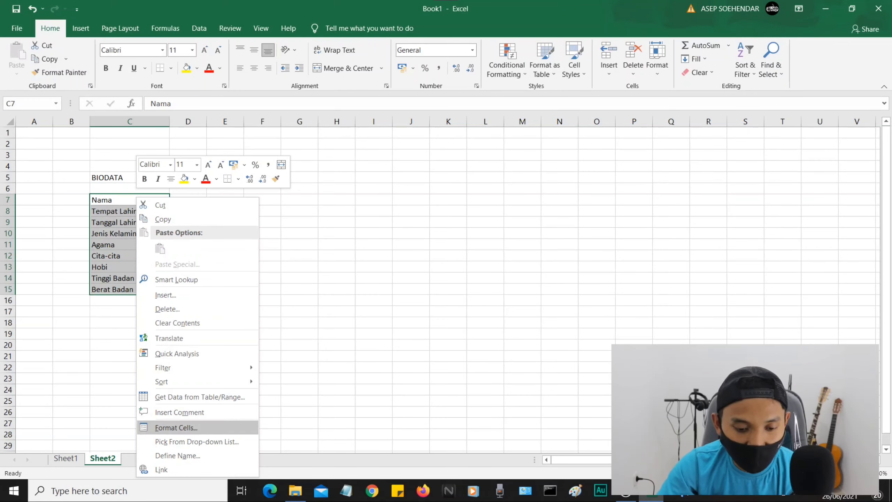
pyautogui.click(176, 427)
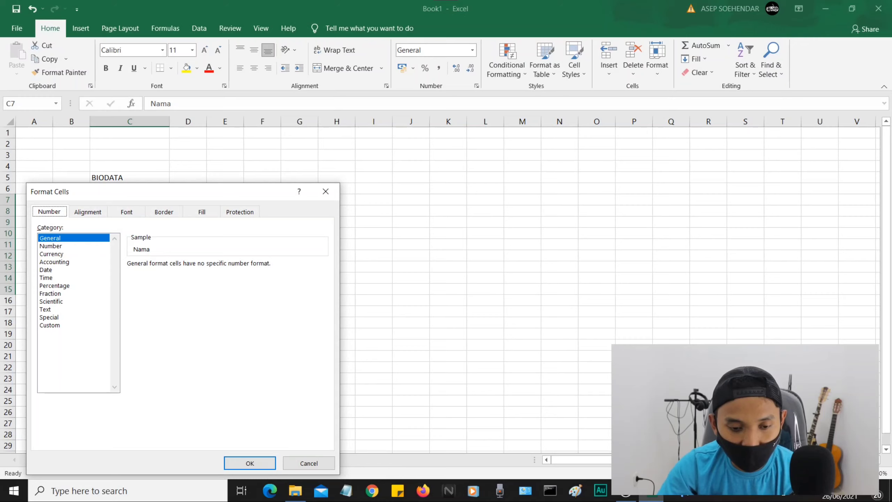
pyautogui.moveTo(106, 192); pyautogui.dragTo(283, 111)
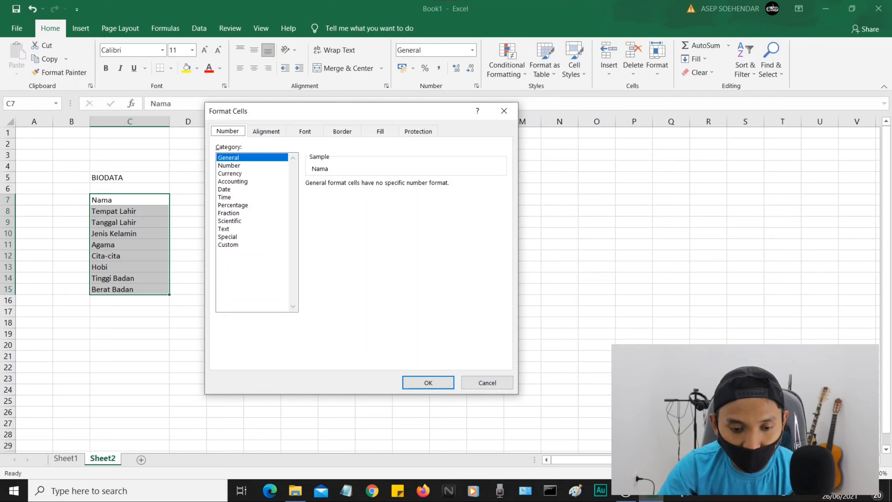
pyautogui.click(228, 244)
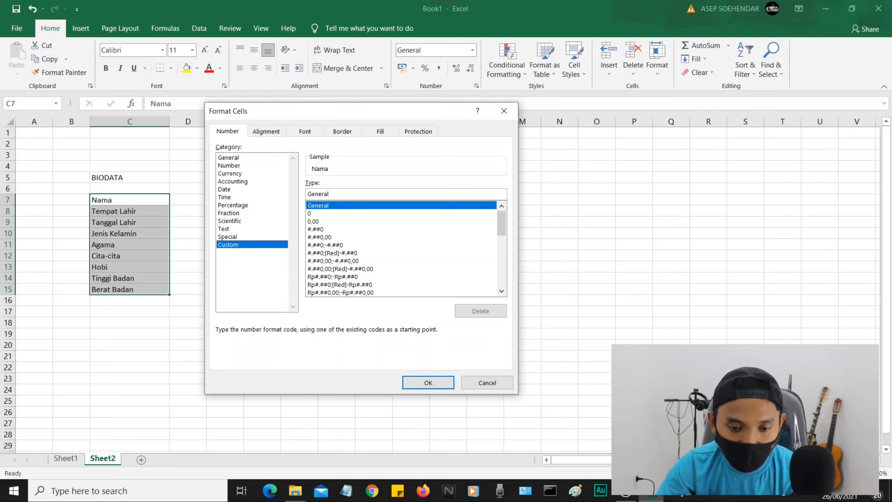
pyautogui.doubleClick(317, 194)
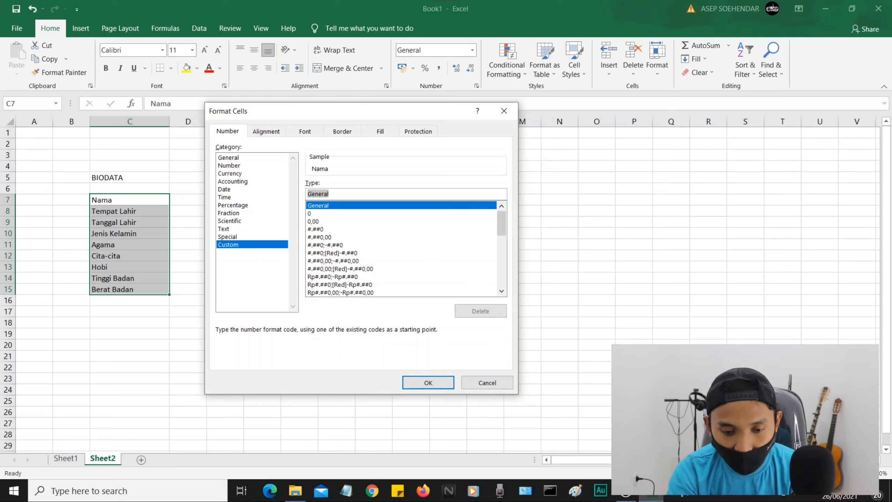
pyautogui.write('@ ')
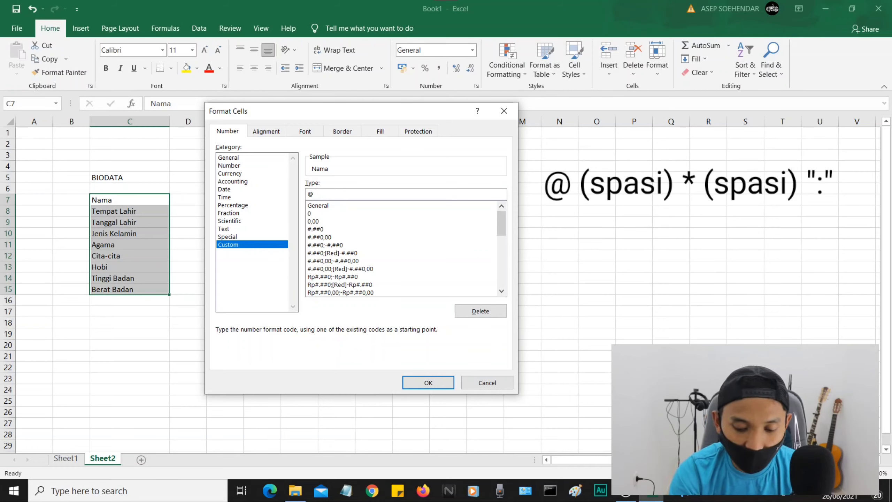
pyautogui.write('*')
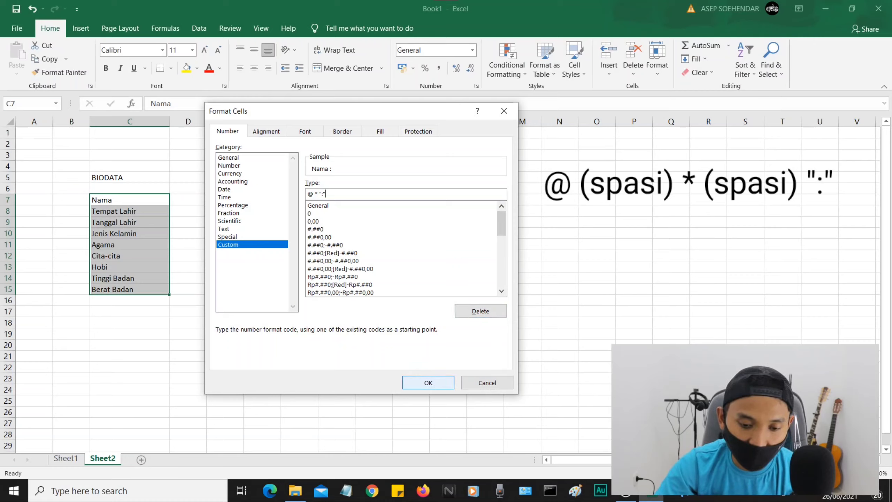
pyautogui.press('Return')
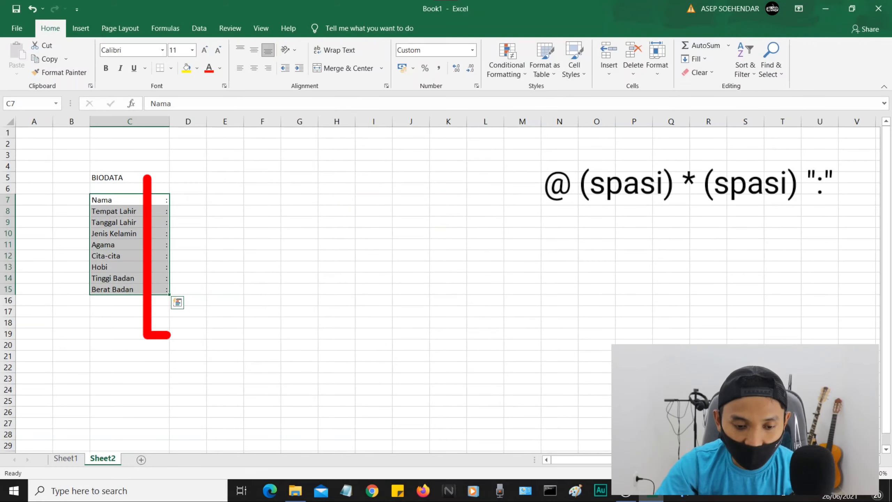
pyautogui.click(129, 322)
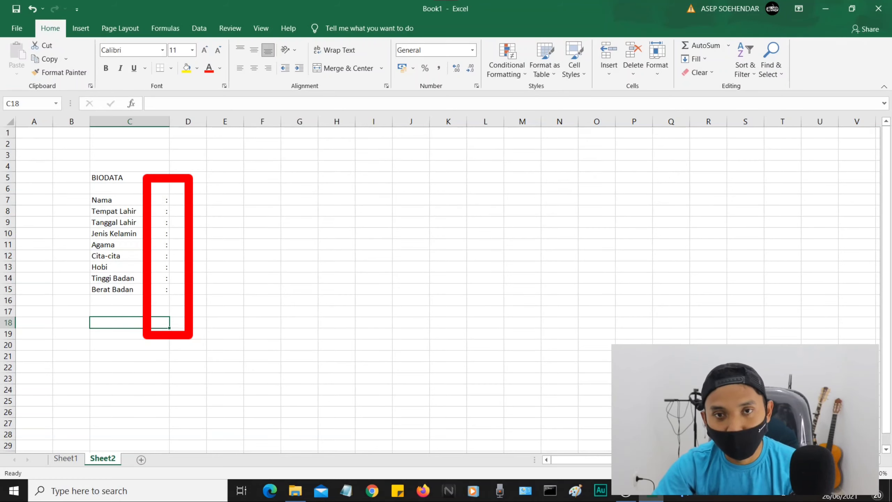
pyautogui.click(129, 300)
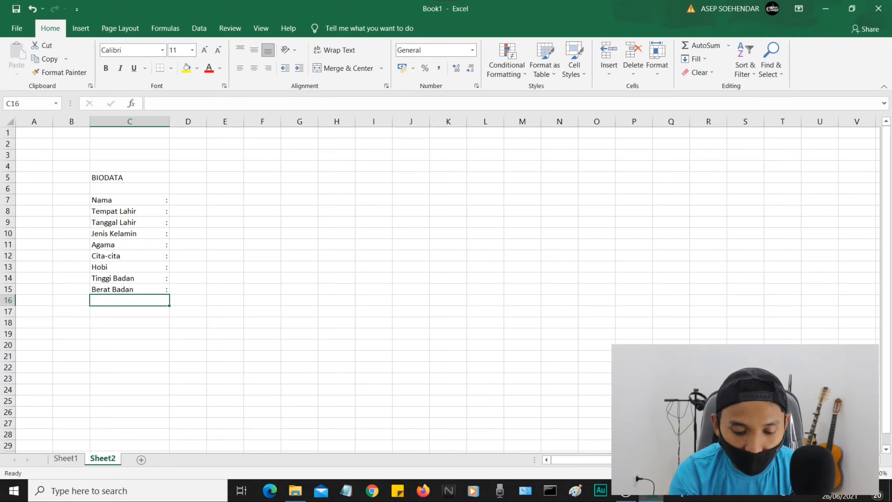
# Enter Alamat in C16 and No Hp in C17, then select both cells and deselect them.
pyautogui.write('Alama')
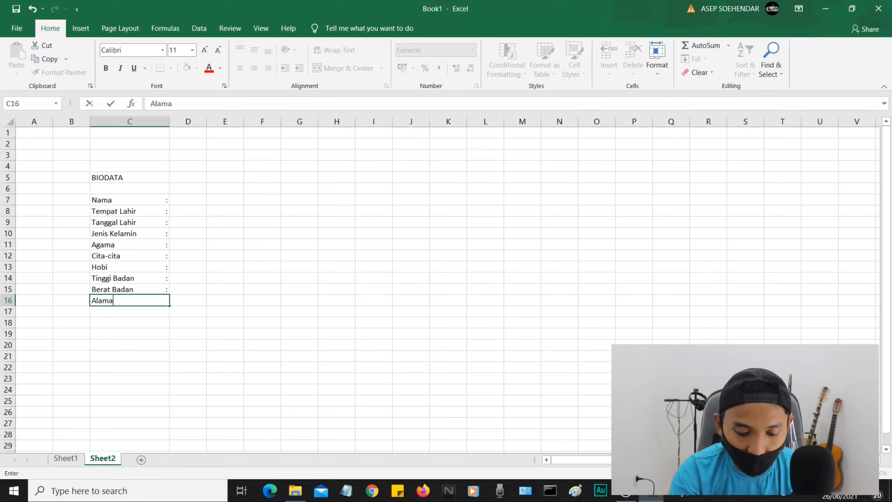
pyautogui.write('t')
pyautogui.press('Return')
pyautogui.write('No ')
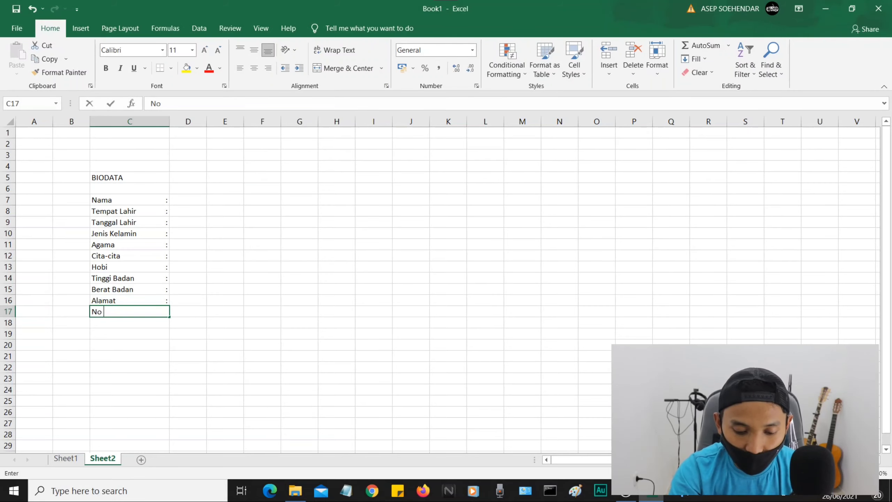
pyautogui.write('Hp')
pyautogui.press('Return')
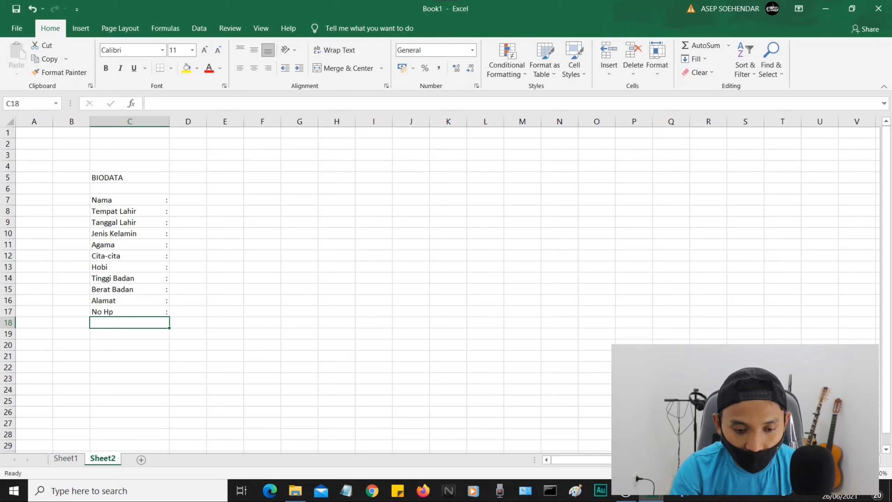
pyautogui.press('Up')
pyautogui.press('Up')
pyautogui.hotkey('shift', 'Down')
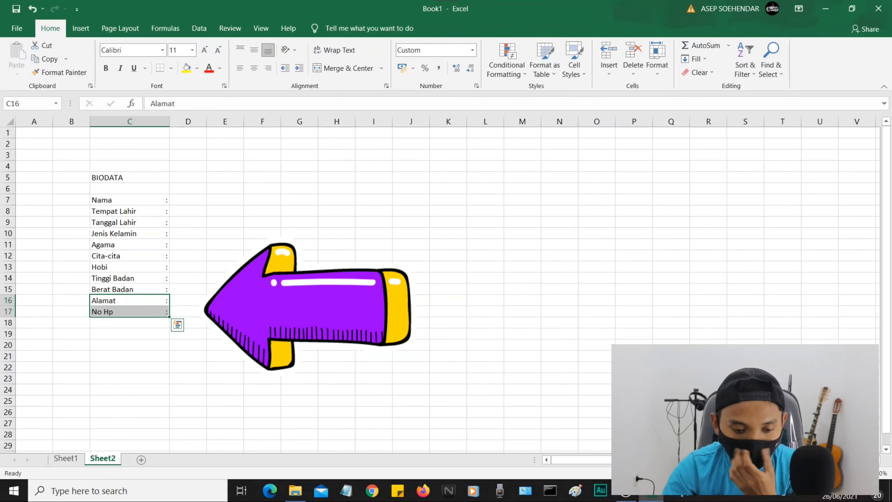
pyautogui.click(262, 210)
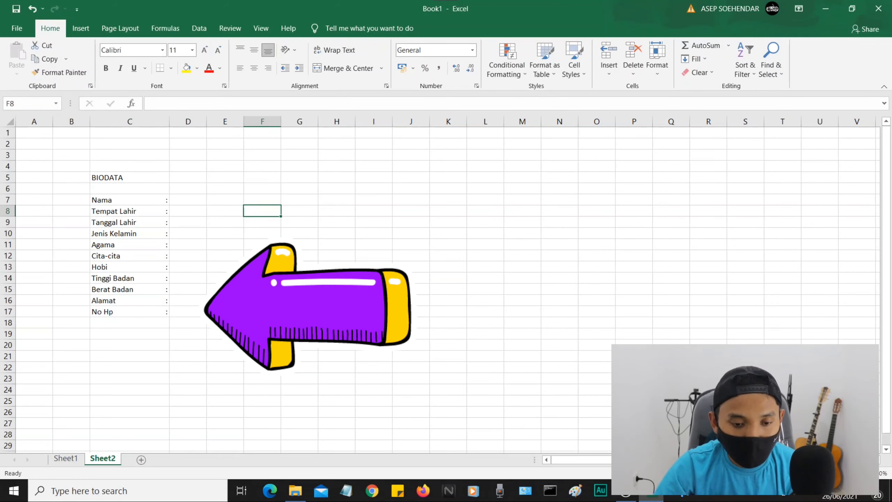